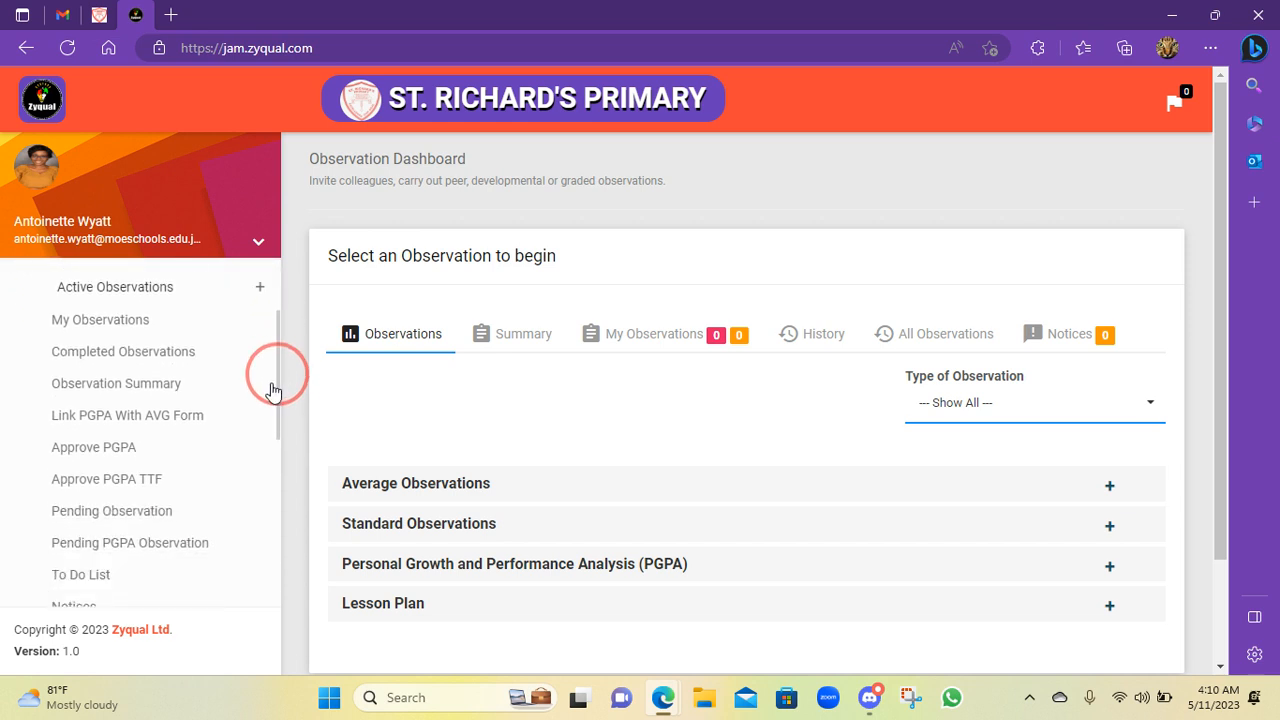
- Open the Year Group Master list in the admin area and go to sub group mapping for year group One
click(60, 440)
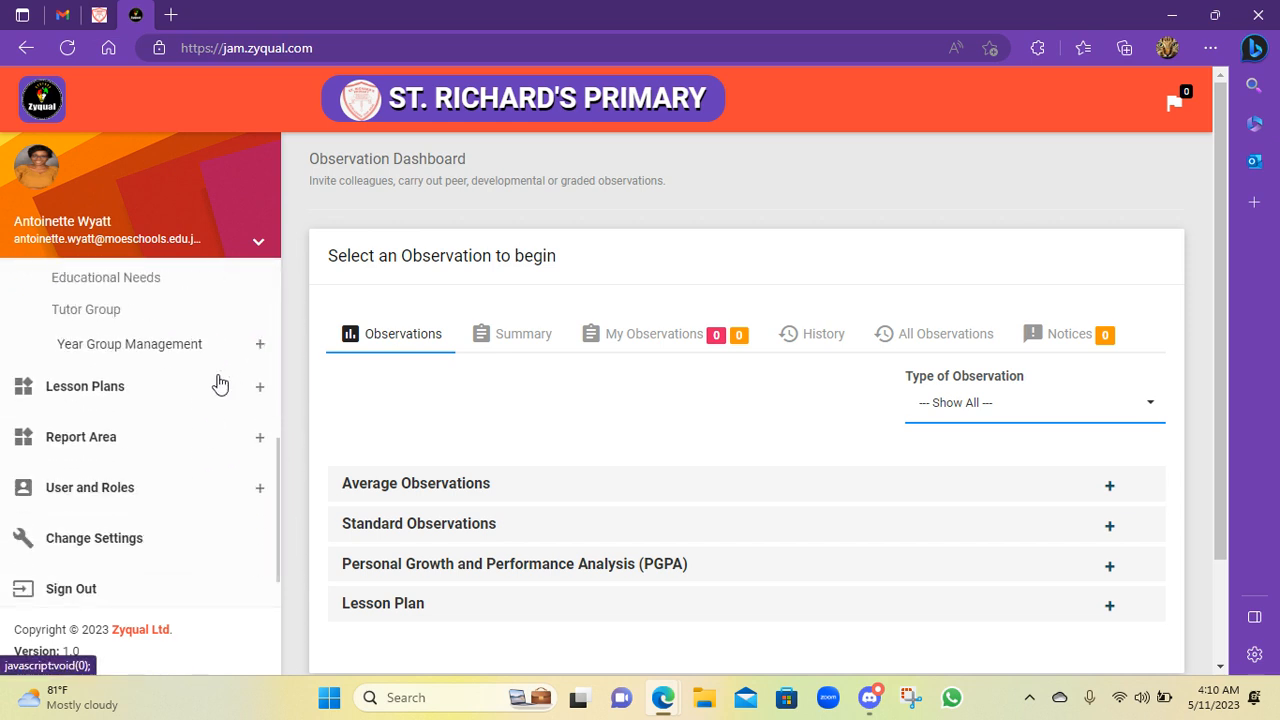
click(157, 350)
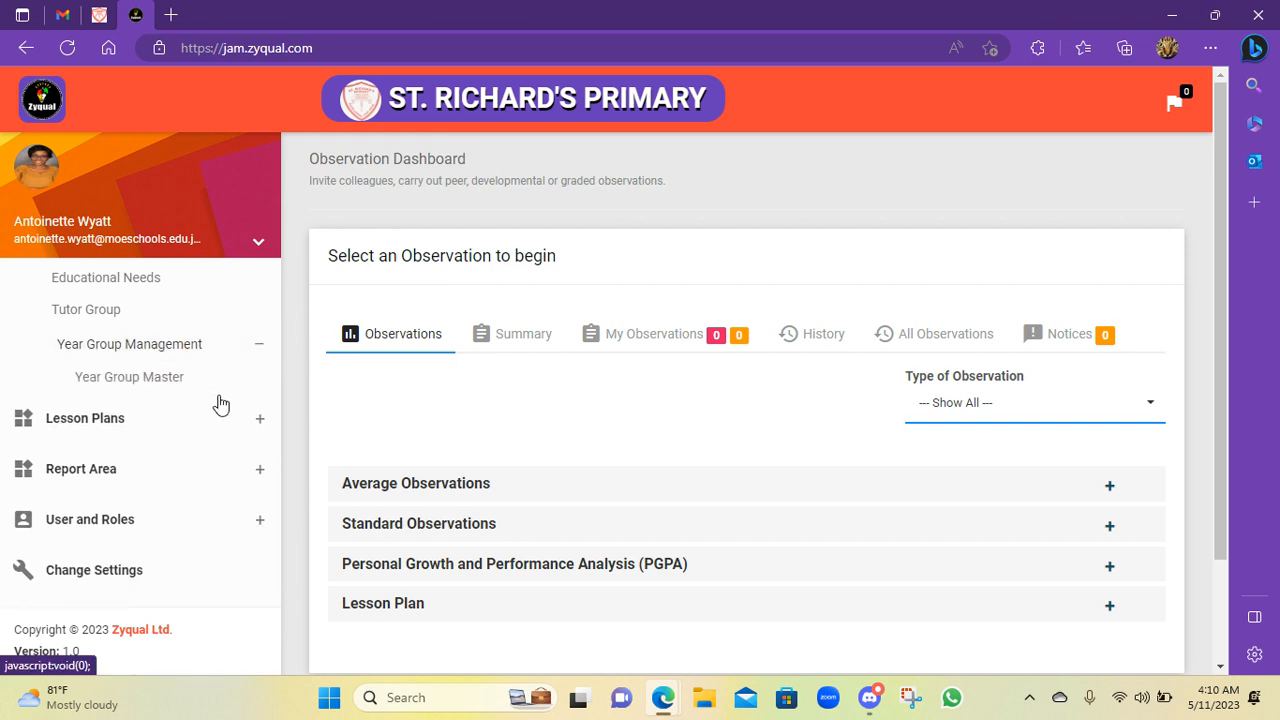
click(154, 378)
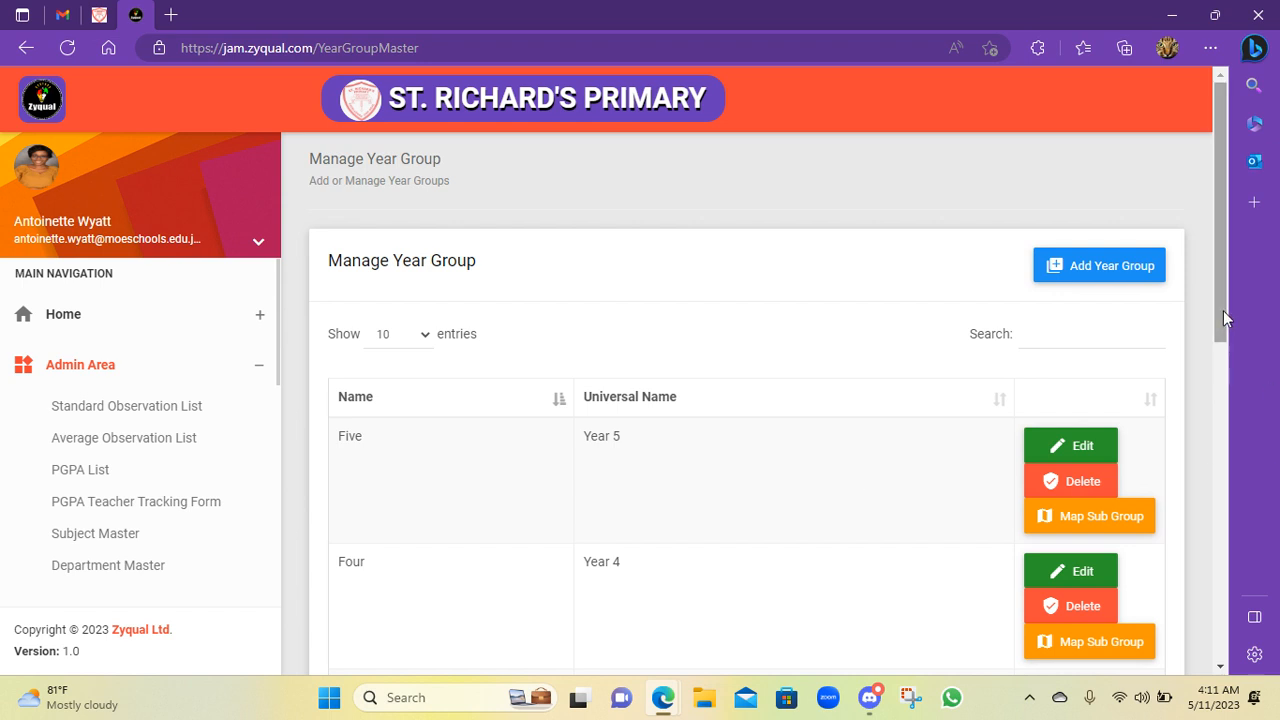
drag(1223, 310, 1223, 473)
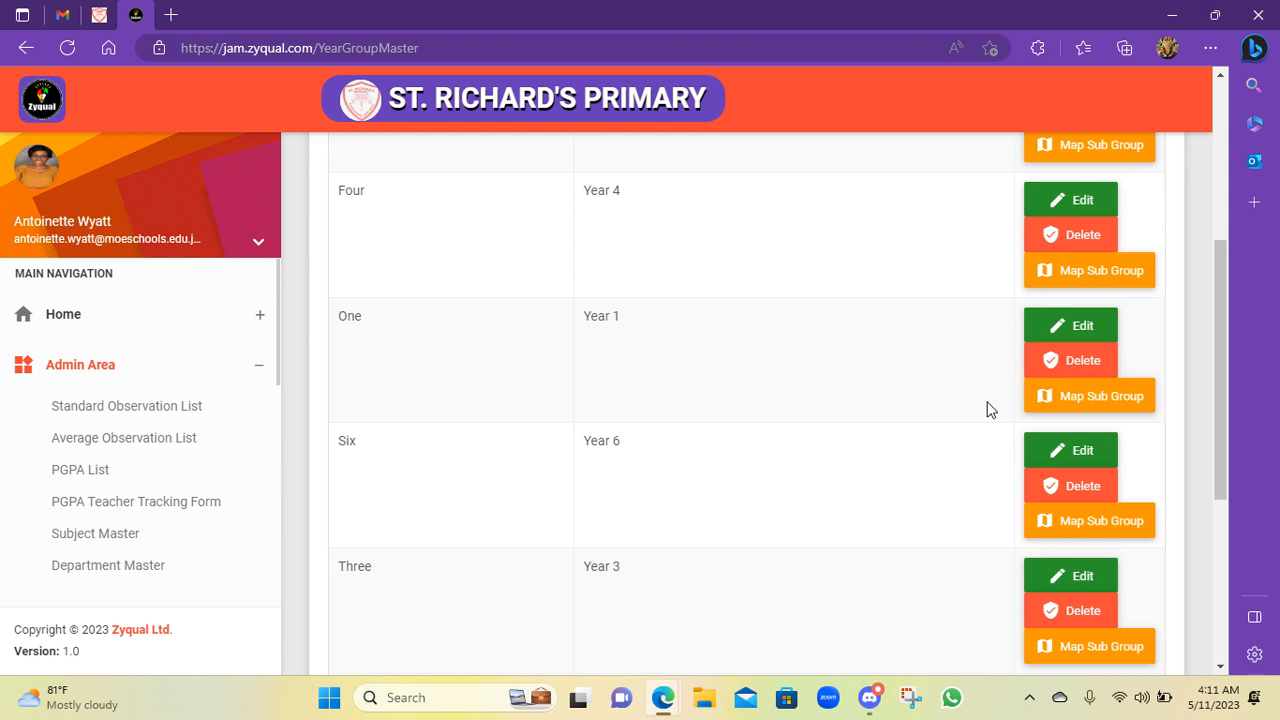
click(1104, 398)
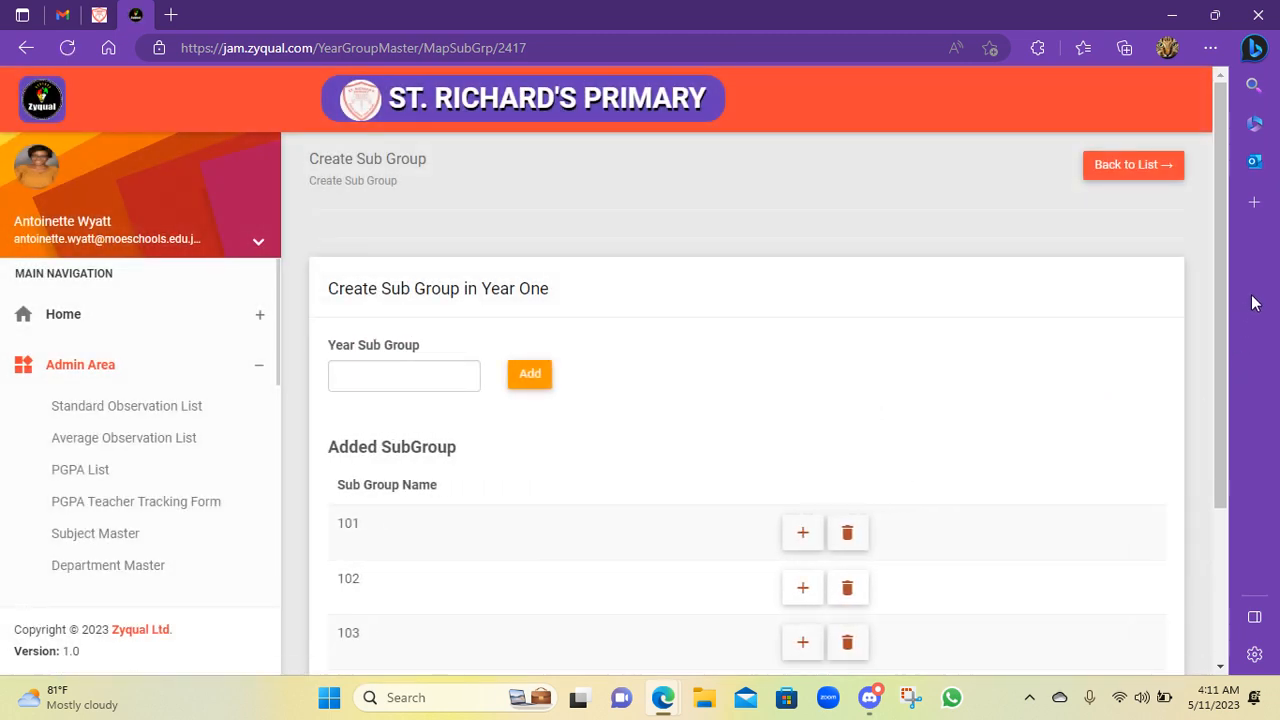
- For sub group 101, select the subjects Integrated Studies 1, Language Arts 1 and Mathematics 1
drag(1218, 305, 1219, 420)
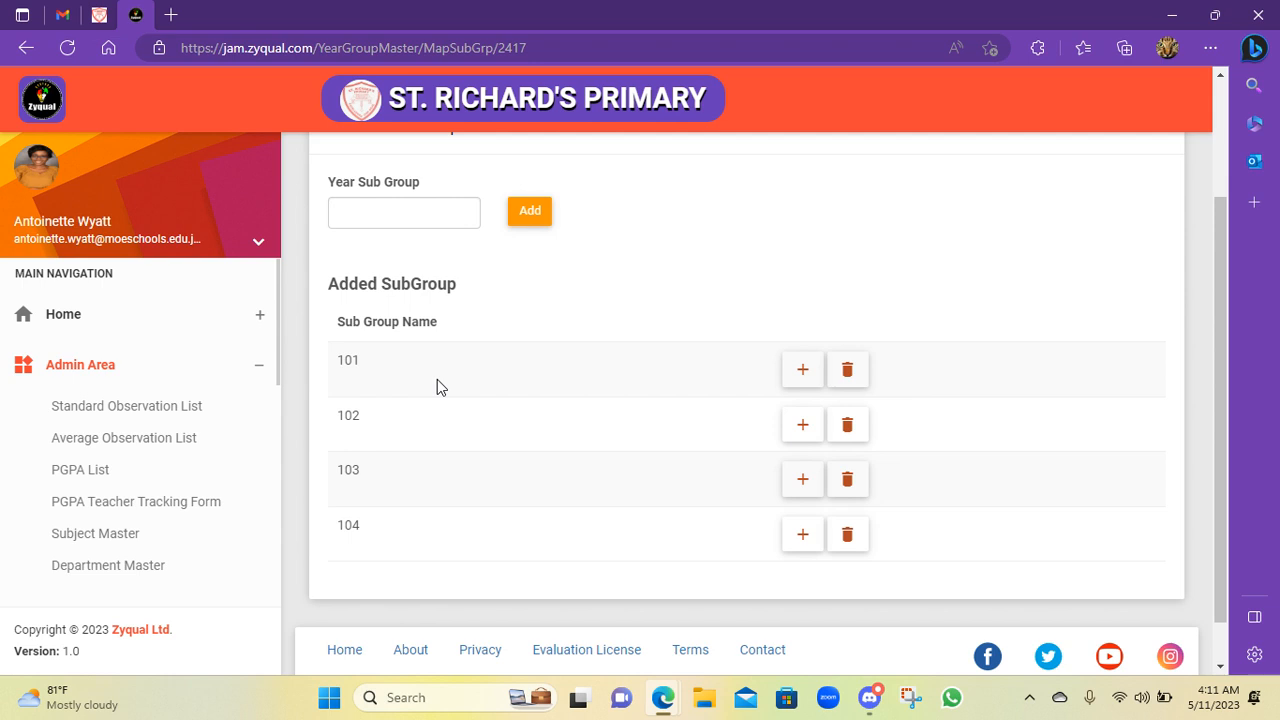
click(805, 376)
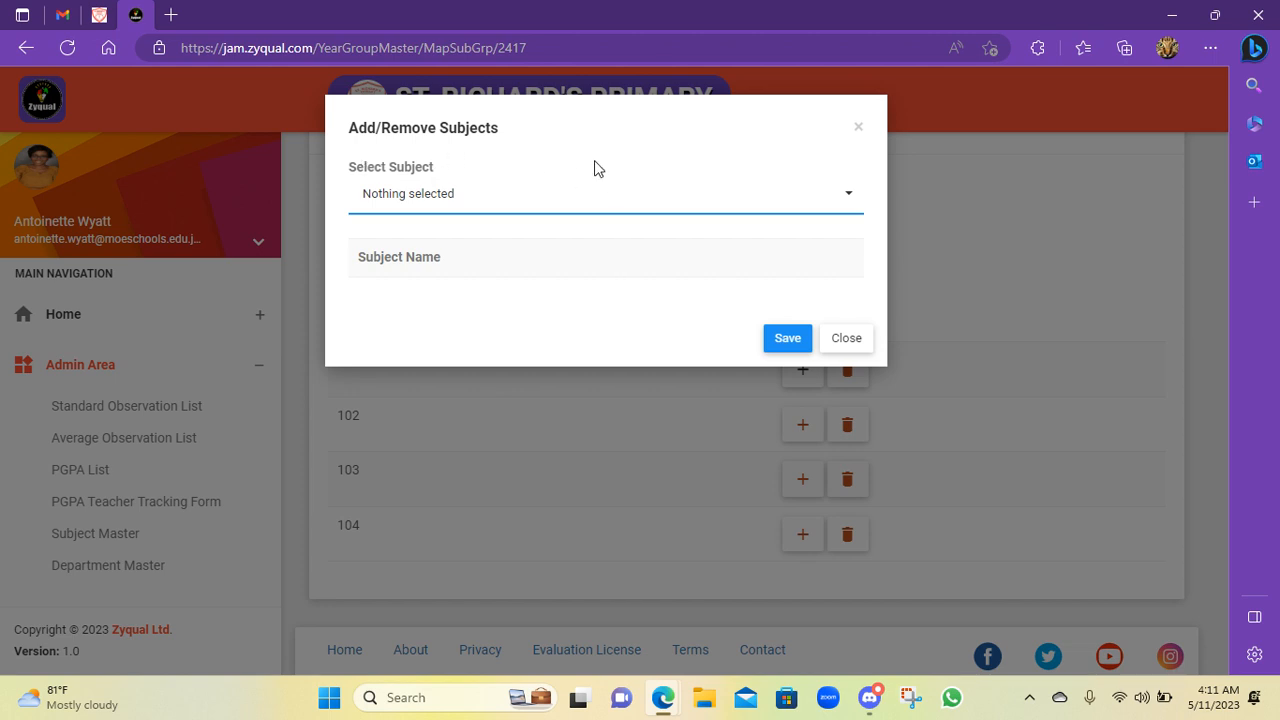
click(849, 199)
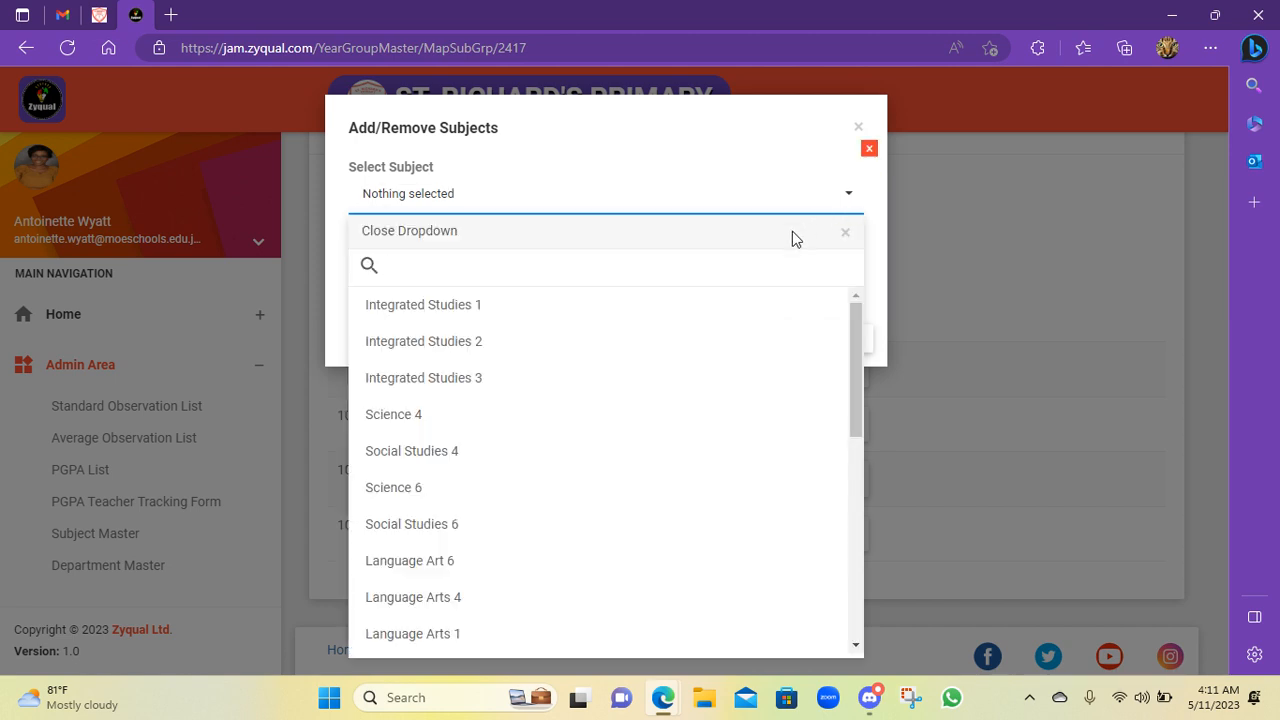
click(427, 313)
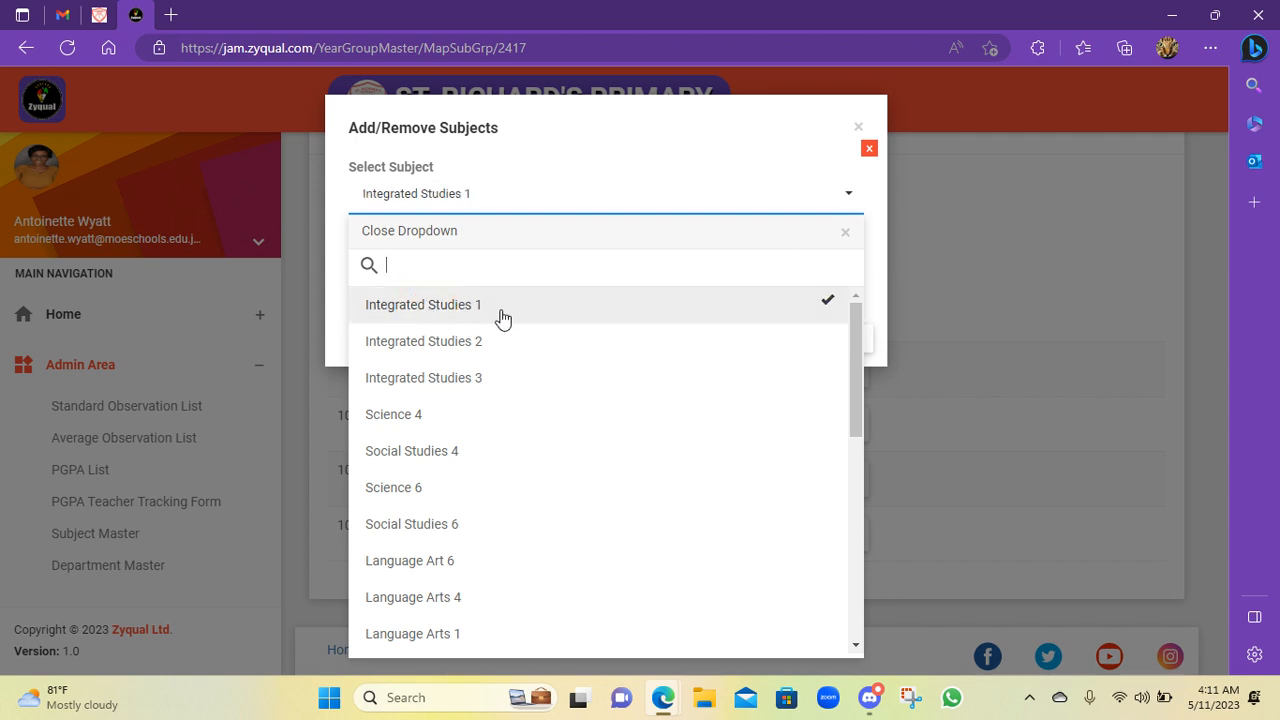
drag(860, 398, 849, 505)
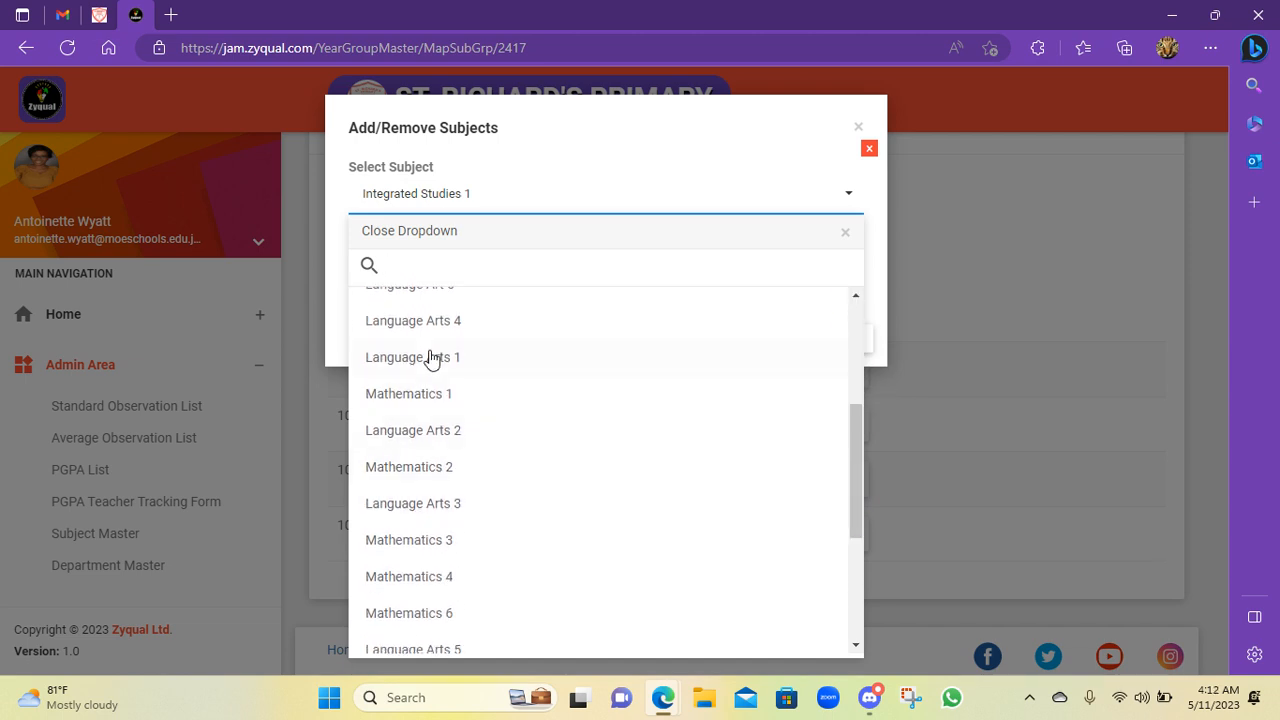
click(385, 357)
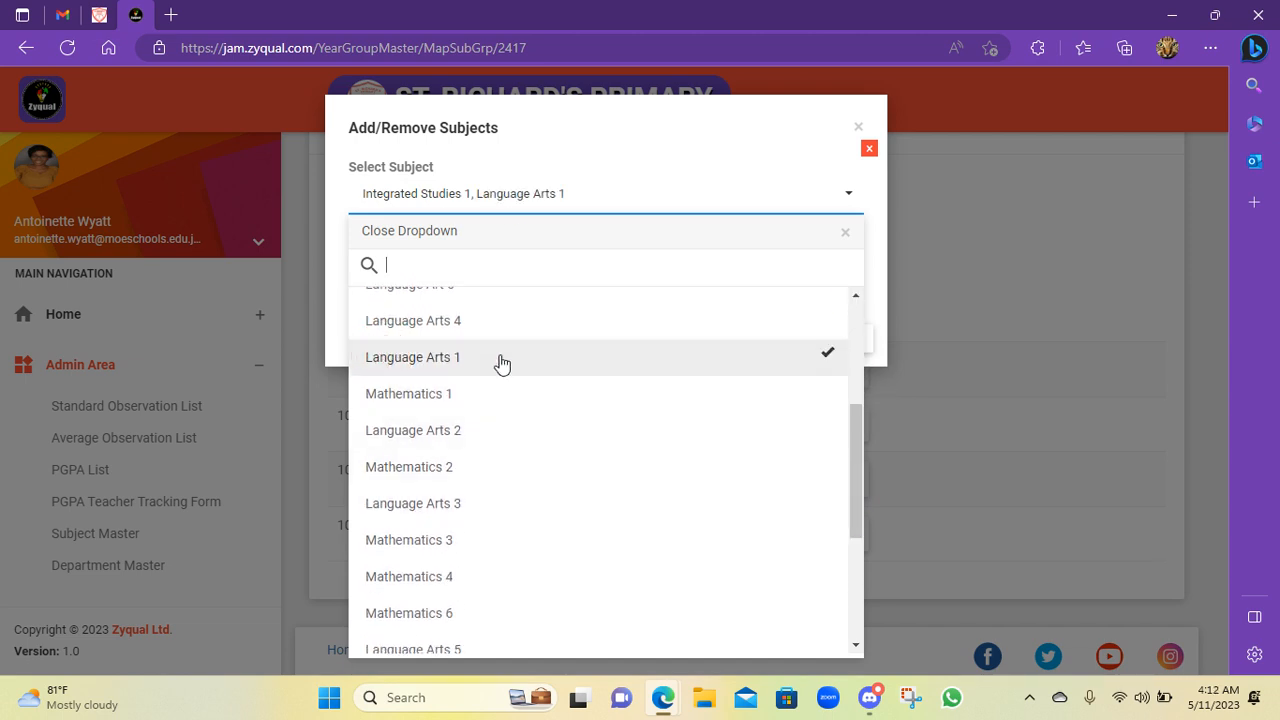
click(416, 397)
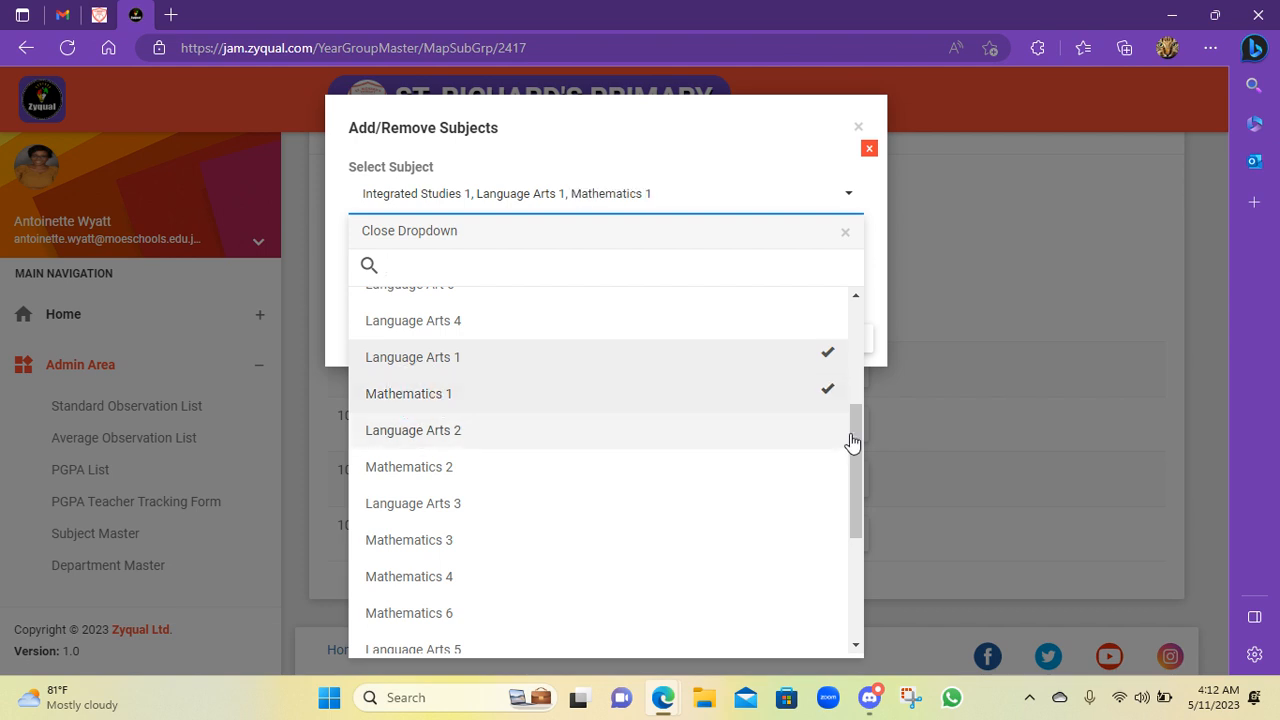
- Add Music, Physical Education, Library and Guidance to the subject selection for sub group 101
drag(854, 433, 848, 560)
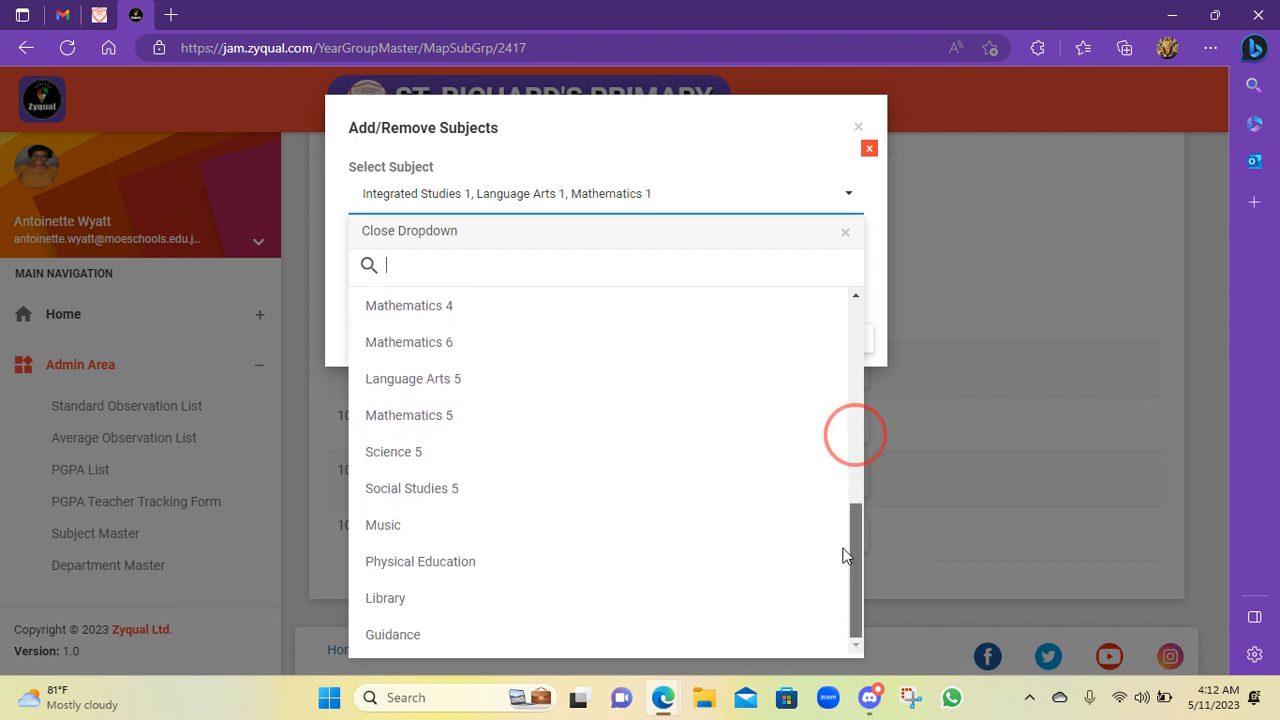
click(404, 532)
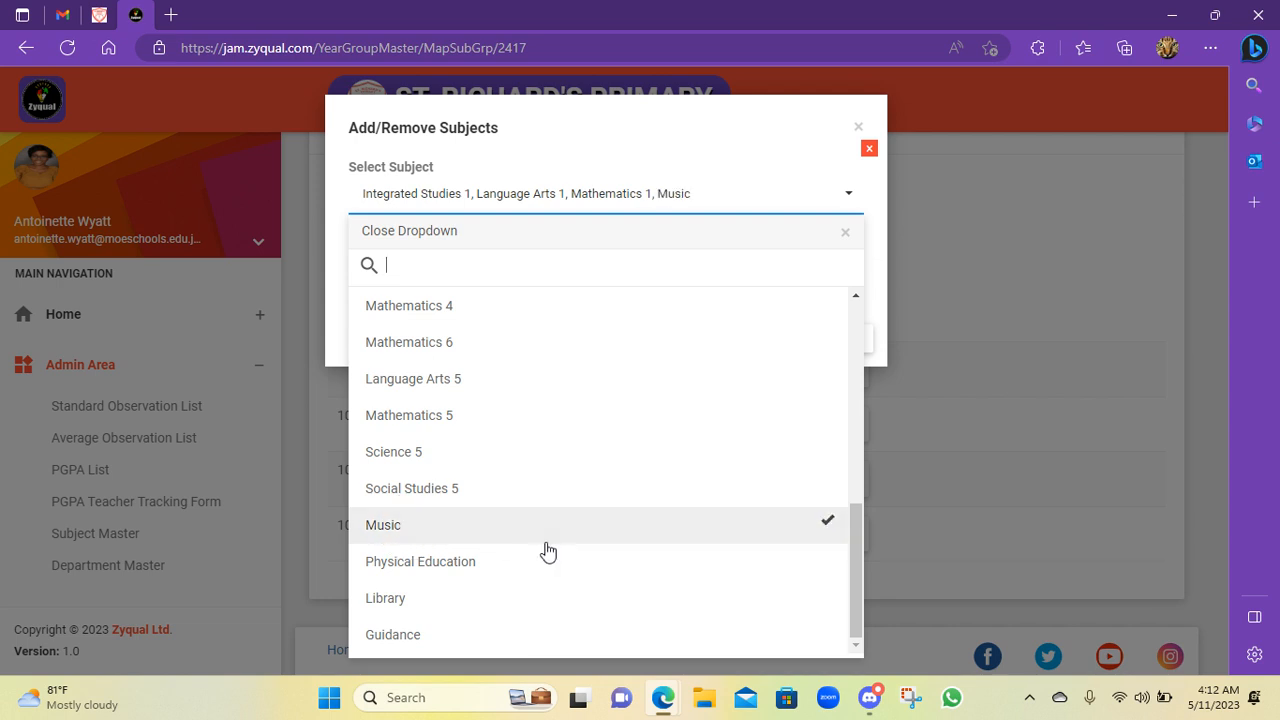
click(473, 568)
click(418, 606)
click(424, 641)
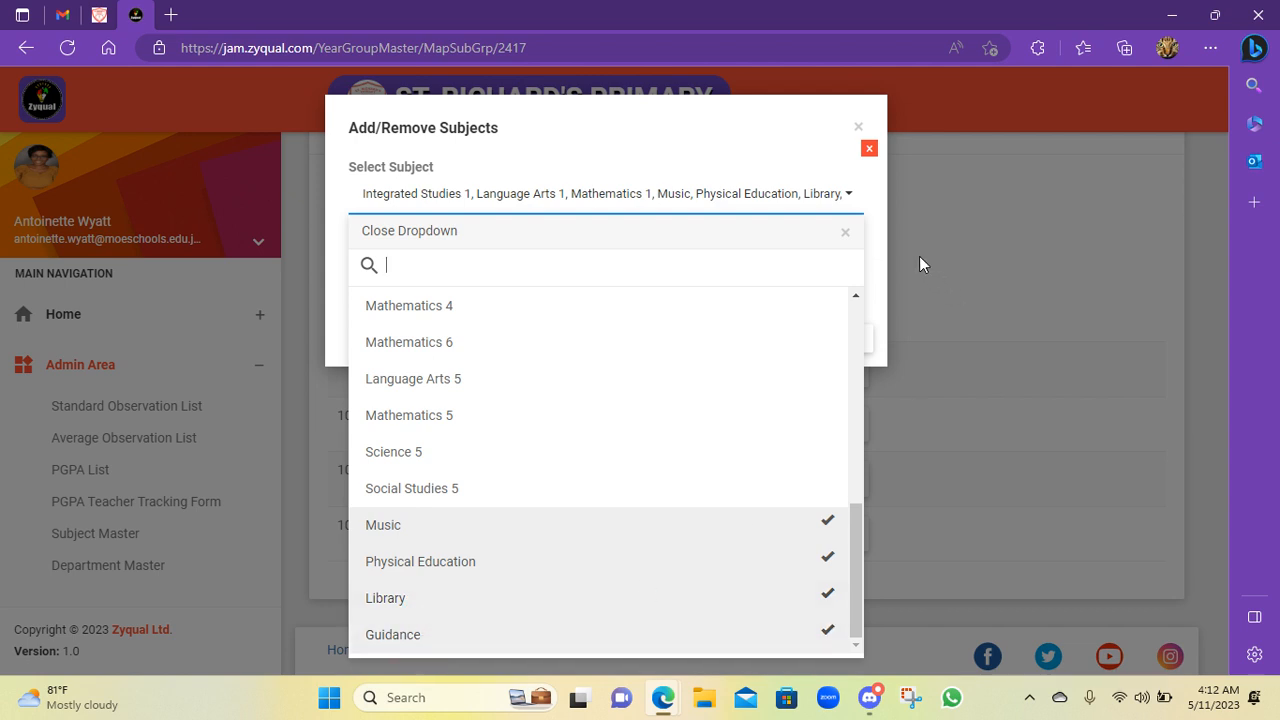
- Save the selected subjects to sub group 101 and close the subject assignment dialog
click(780, 149)
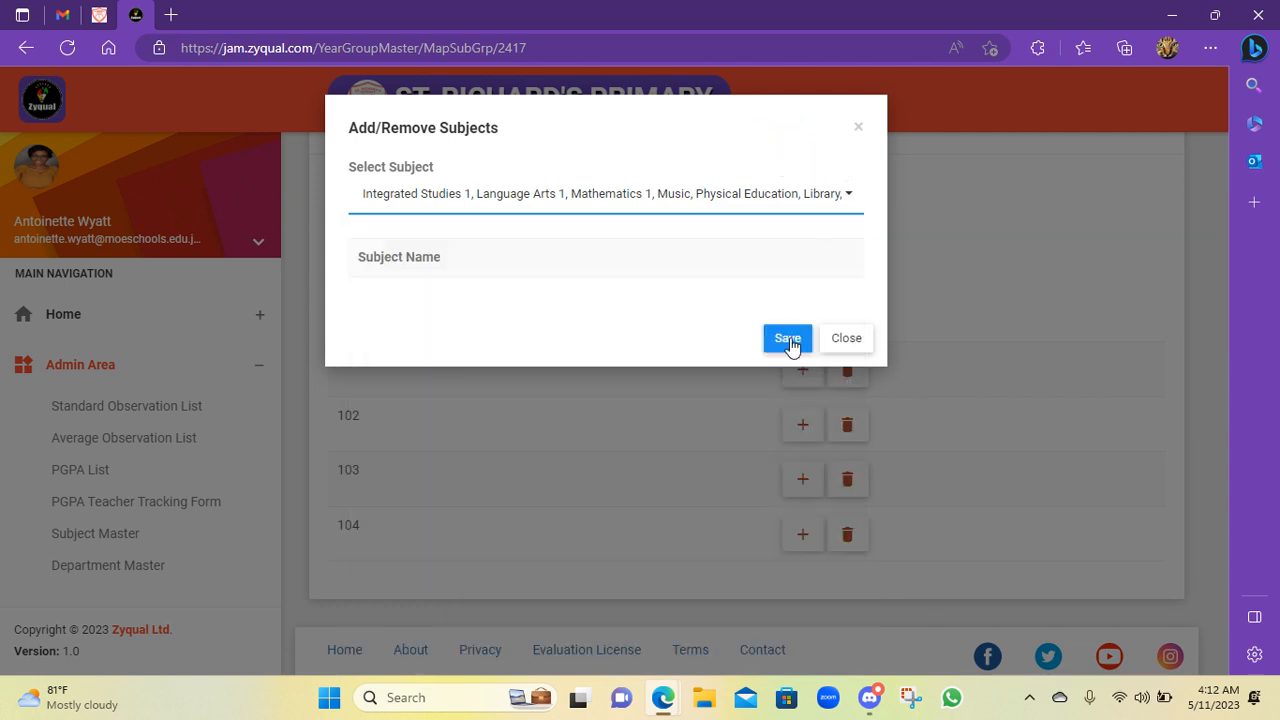
click(789, 340)
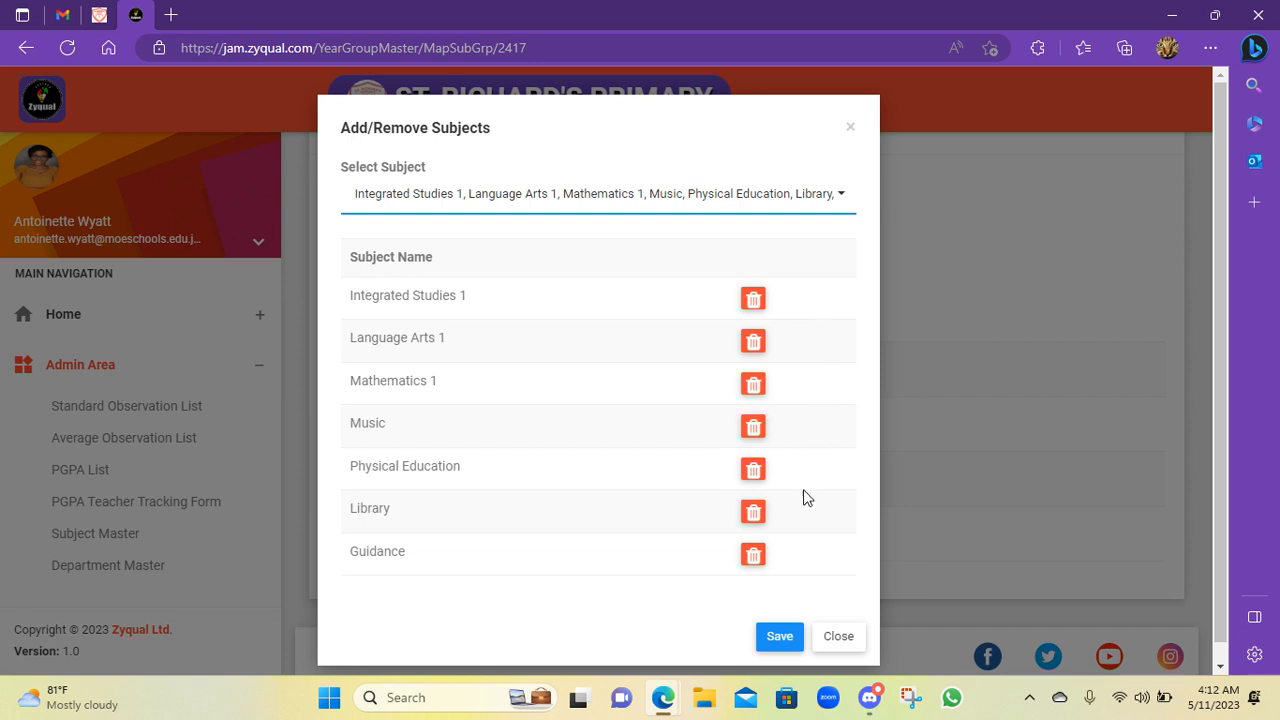
click(784, 646)
click(1012, 416)
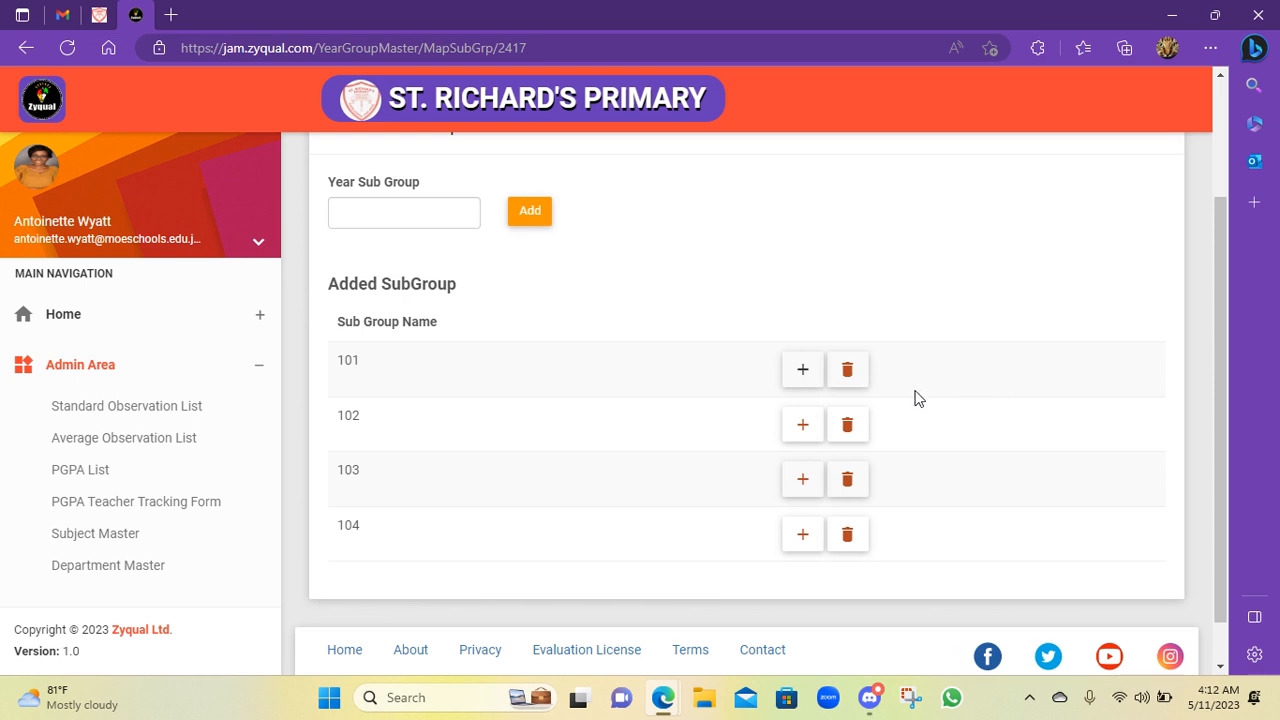
- Assign the same preselected subjects, from Integrated Studies 1 to Guidance, to sub group 102 and save them
click(803, 428)
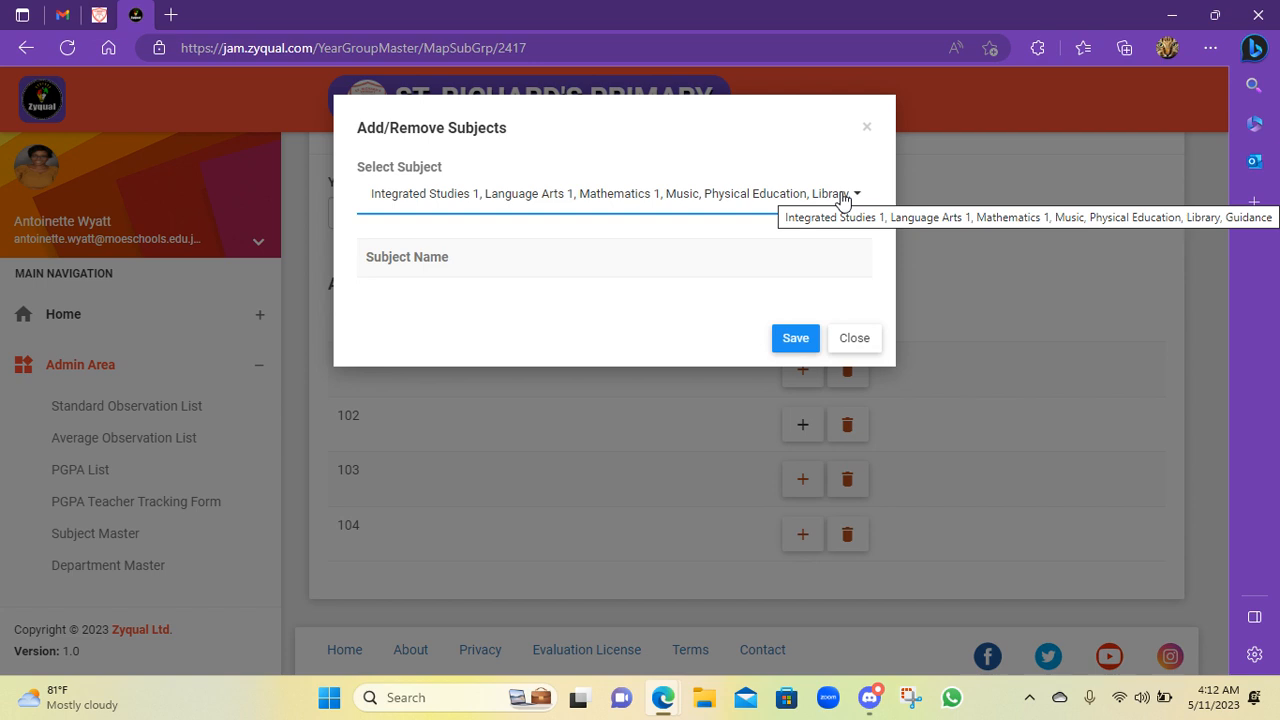
click(795, 340)
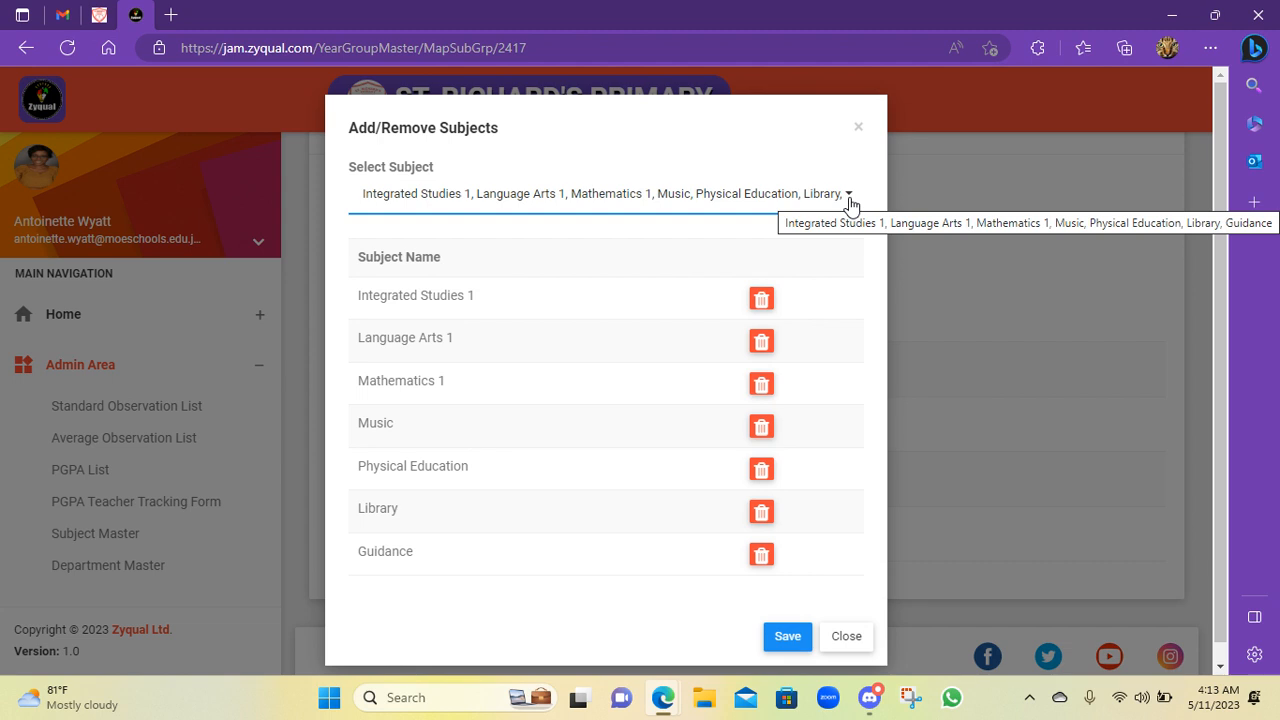
click(787, 640)
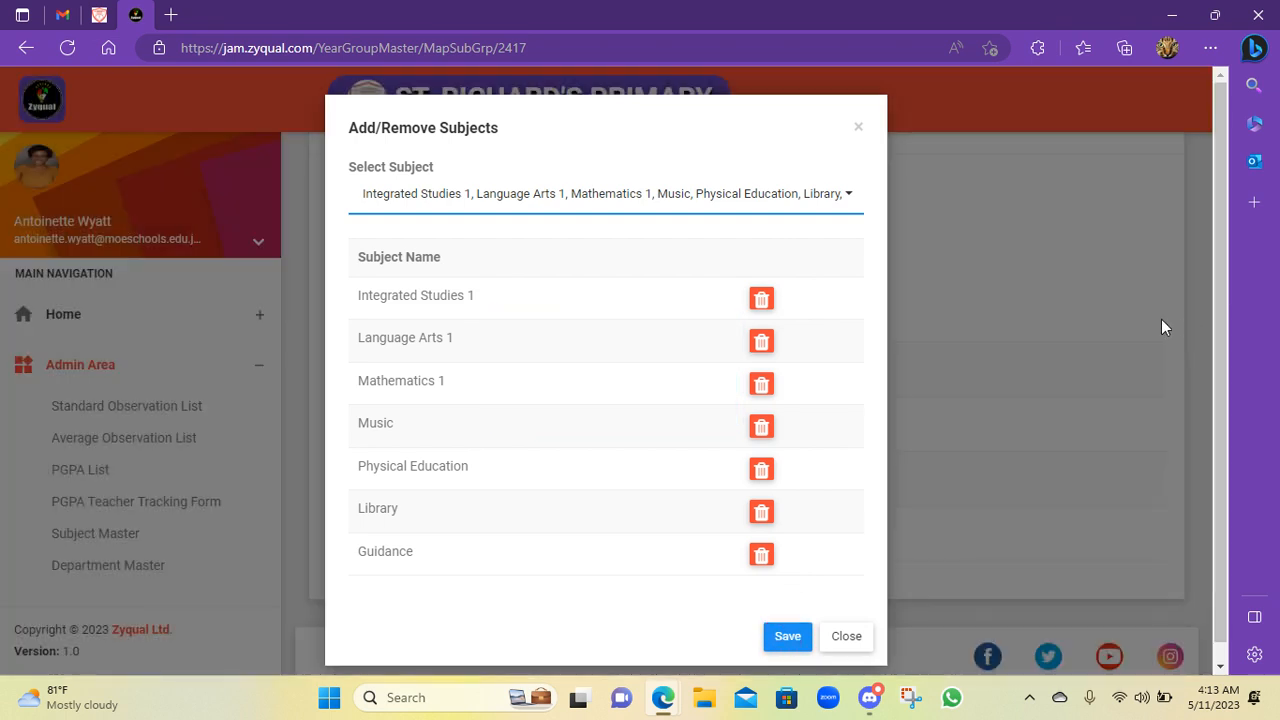
click(975, 366)
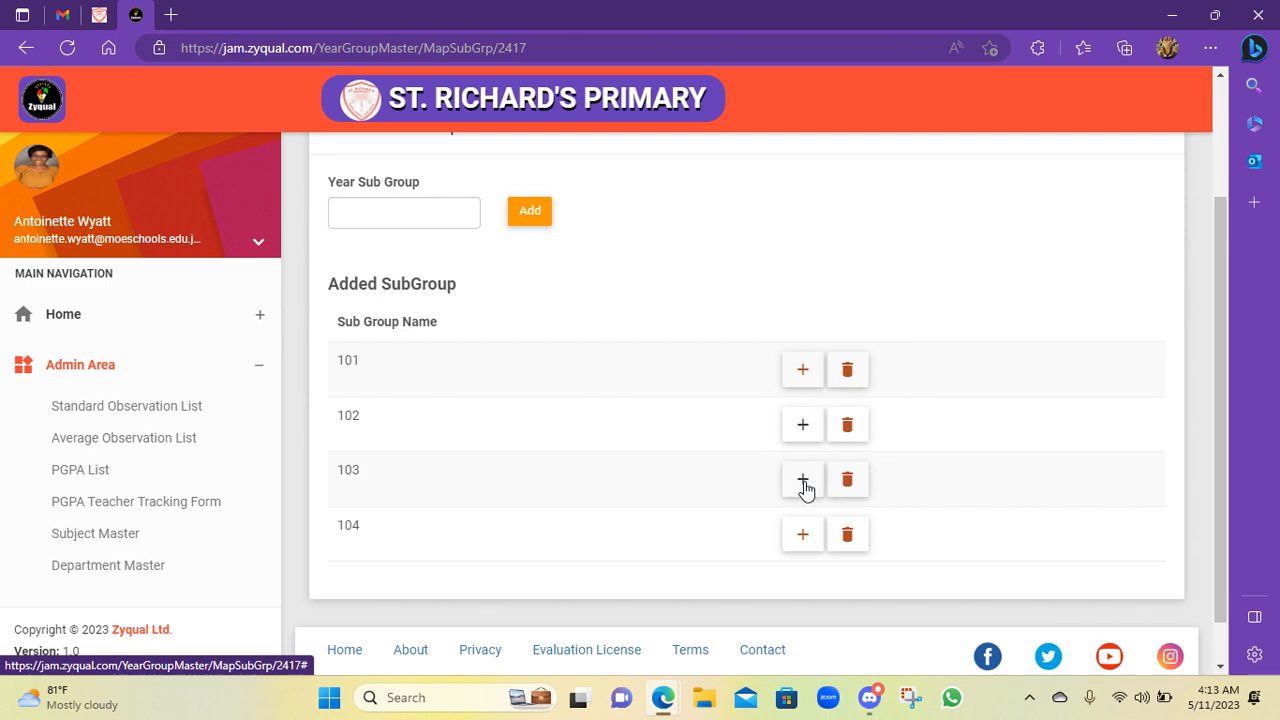
- Assign the same preselected subjects, from Integrated Studies 1 to Guidance, to sub group 103 and save them
click(803, 482)
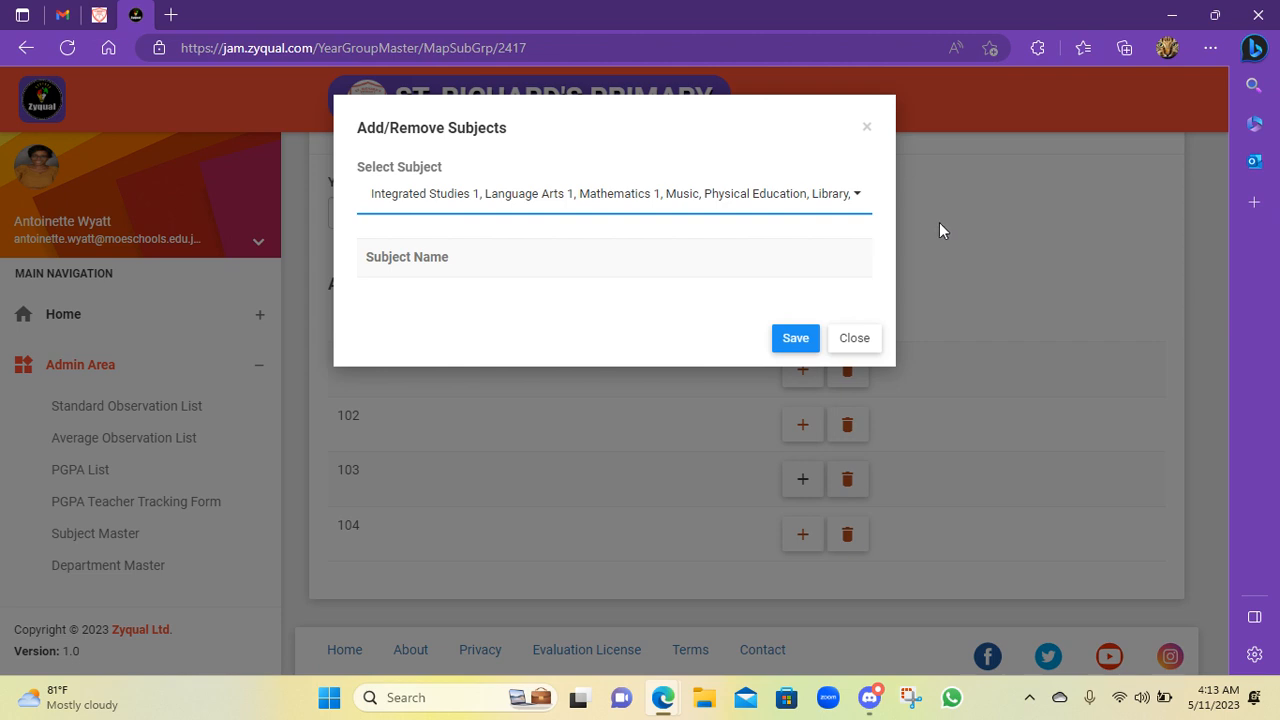
click(796, 340)
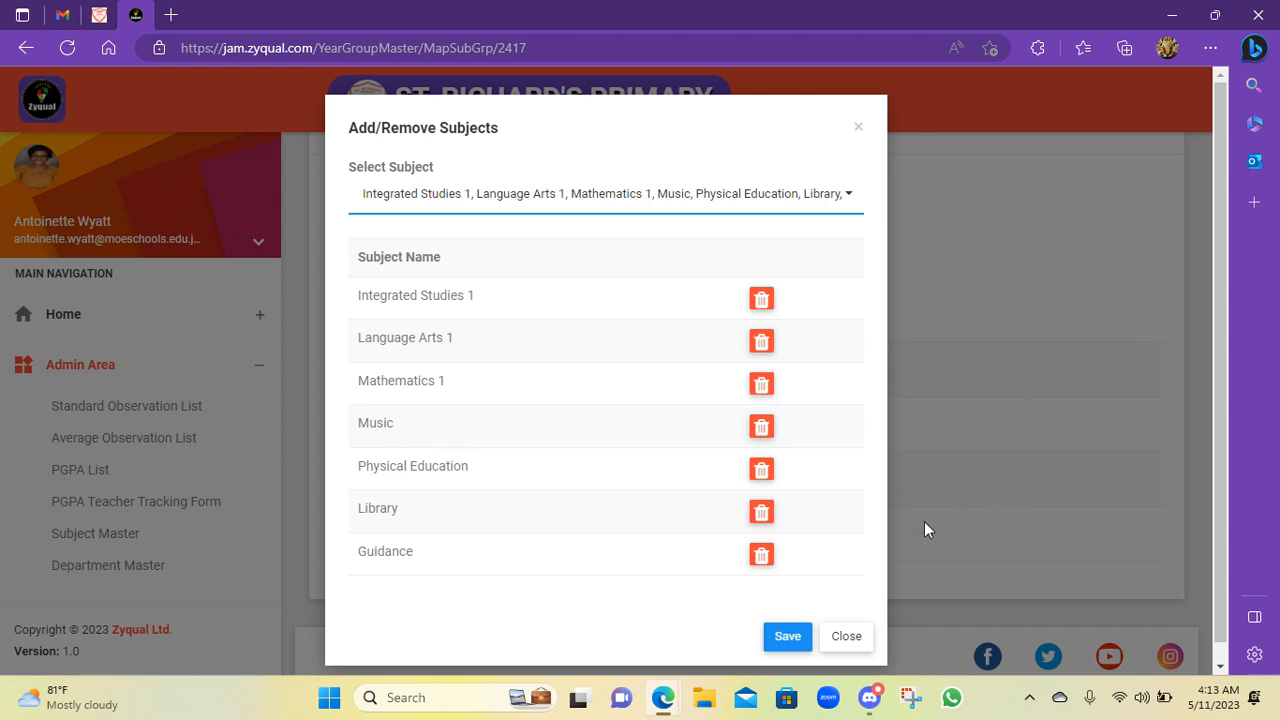
click(789, 639)
click(992, 323)
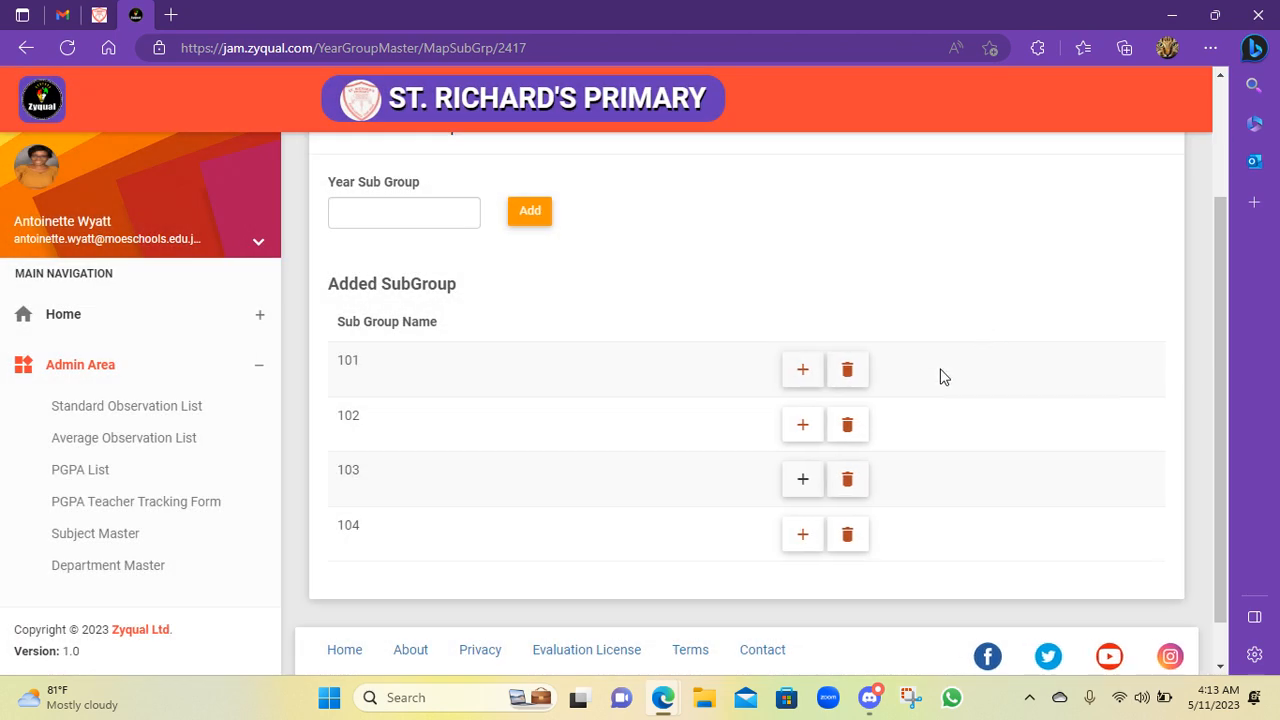
- Assign the same preselected subjects, from Integrated Studies 1 to Guidance, to sub group 104 and save them
click(802, 540)
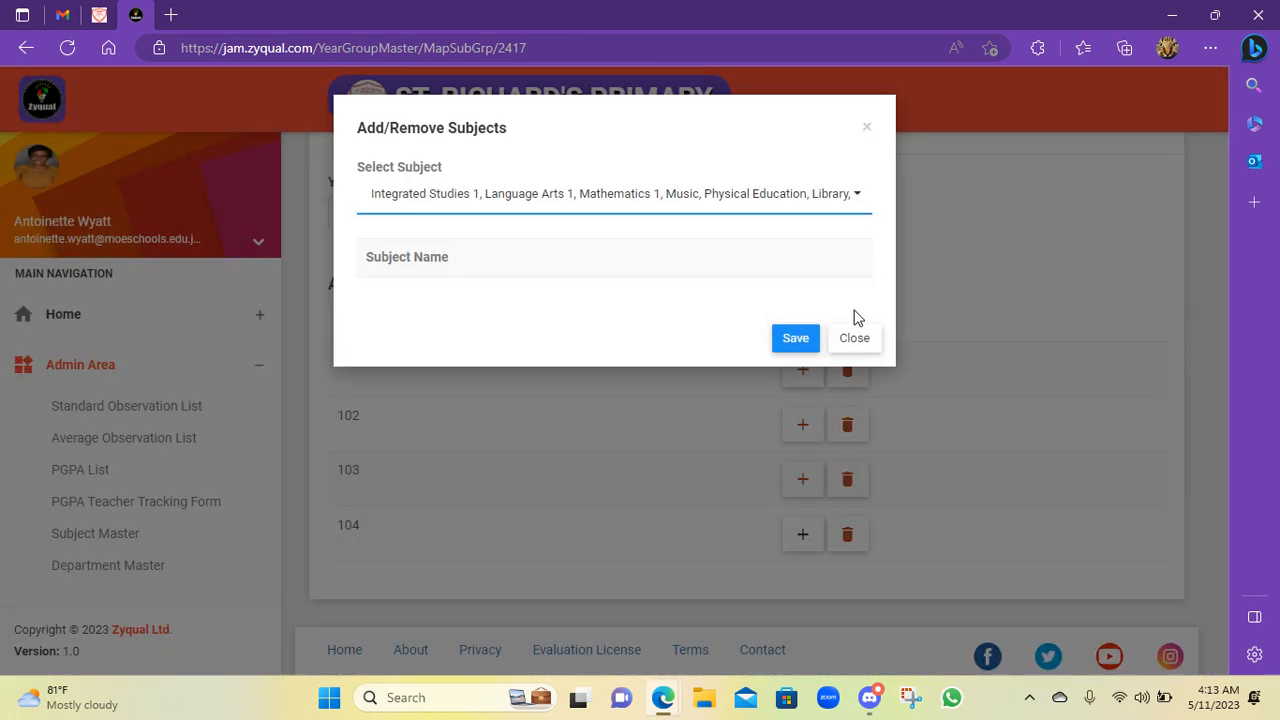
click(800, 340)
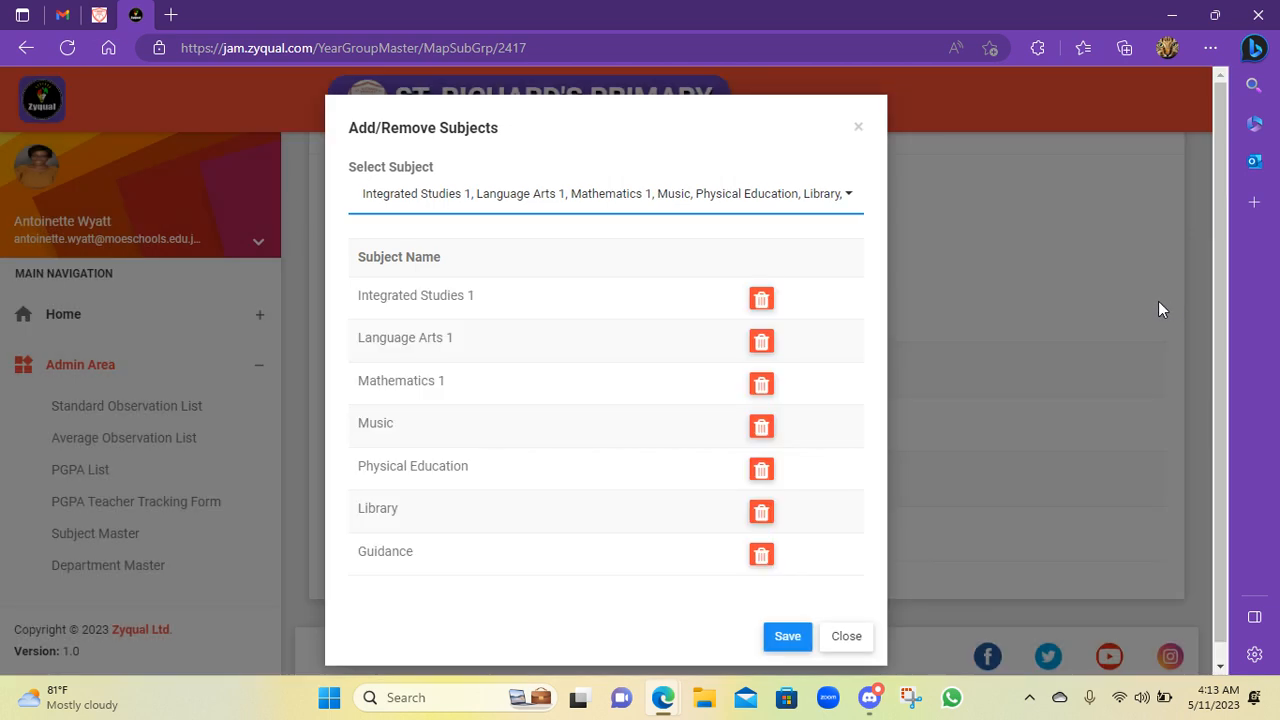
click(789, 640)
click(1064, 296)
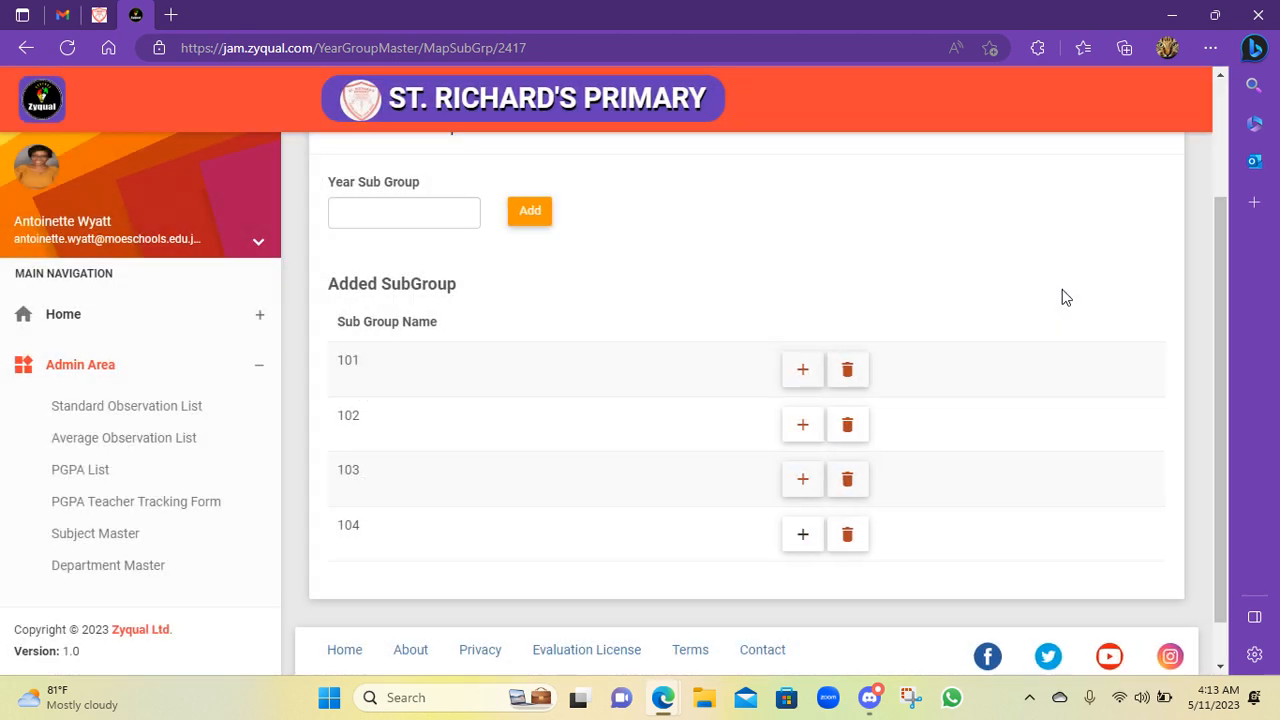